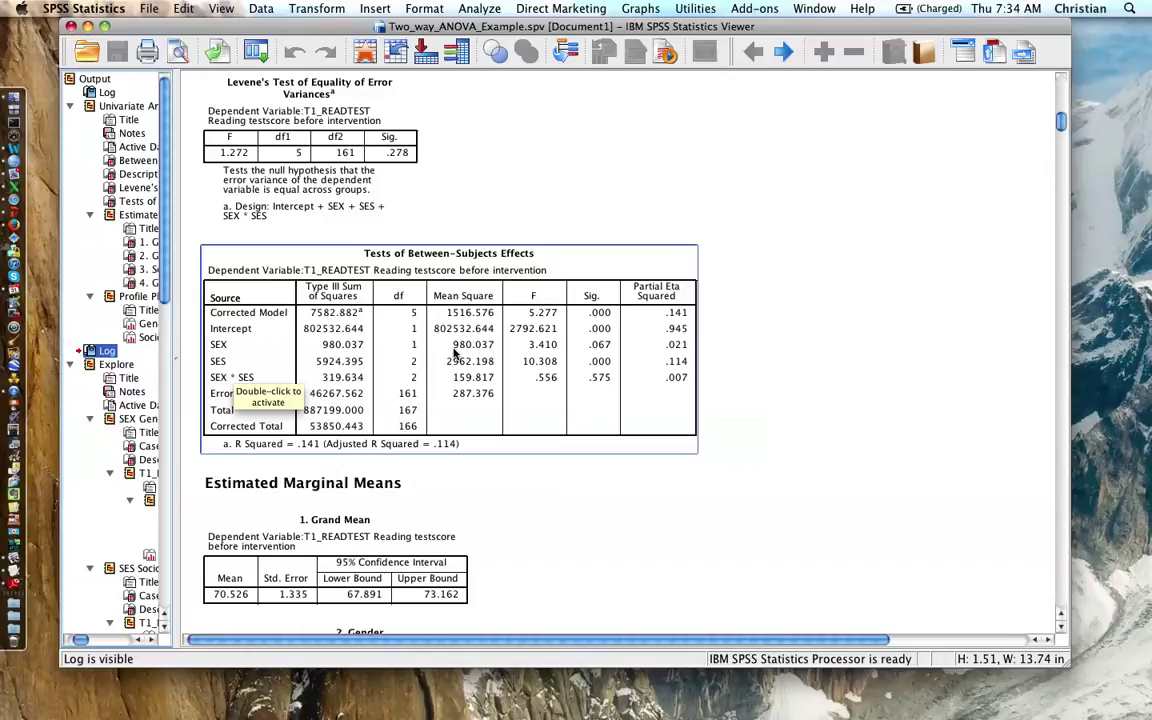
# Examine the Tests of Between-Subjects Effects for SEX, SES and SEX * SES alongside the descriptive statistics and estimated marginal means tables
pyautogui.click(488, 396)
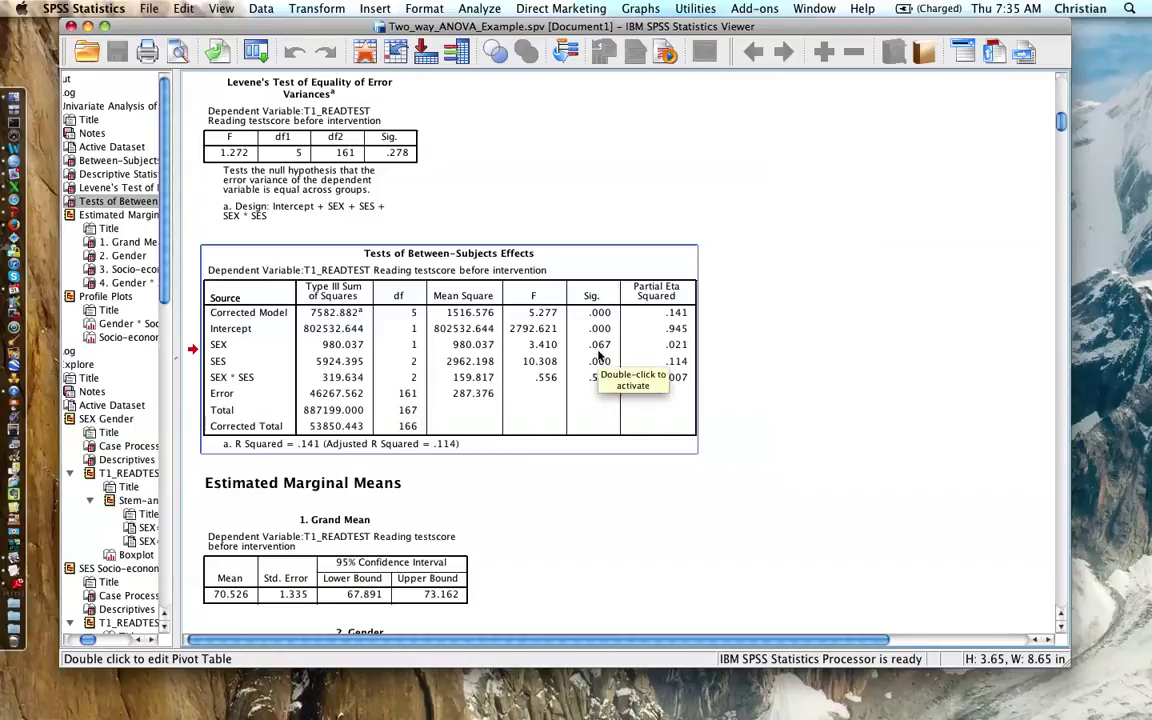
pyautogui.click(602, 355)
pyautogui.moveTo(1062, 118); pyautogui.dragTo(1061, 134)
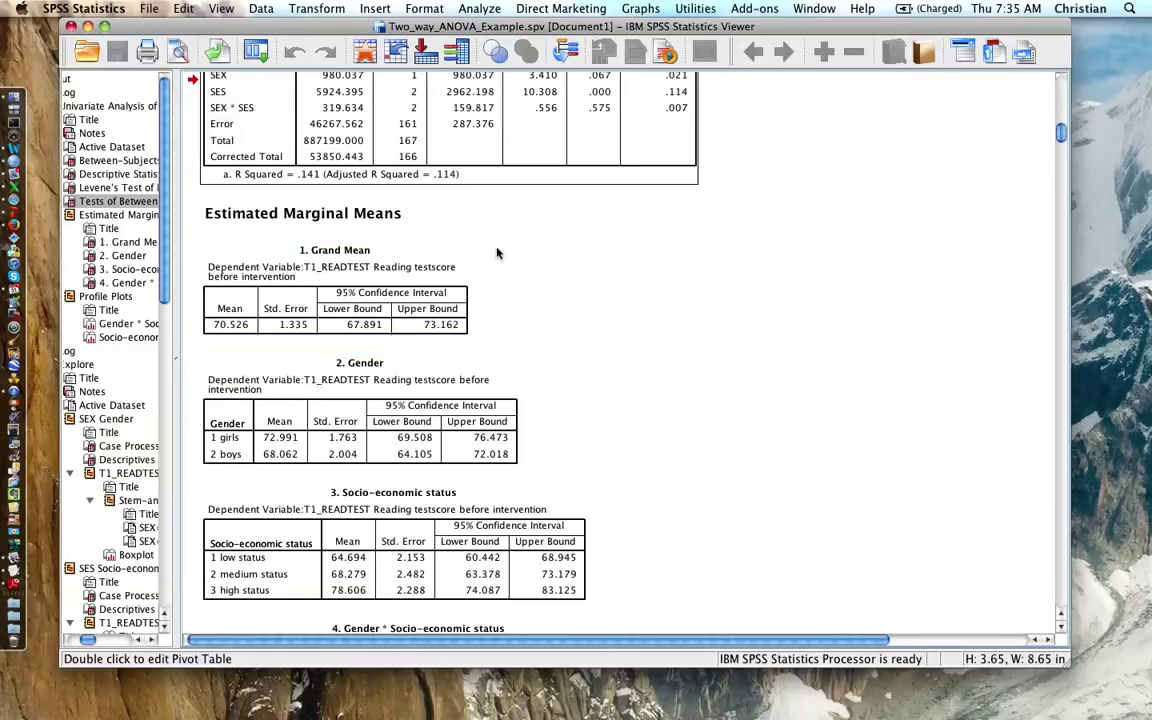
pyautogui.moveTo(1060, 133); pyautogui.dragTo(1060, 107)
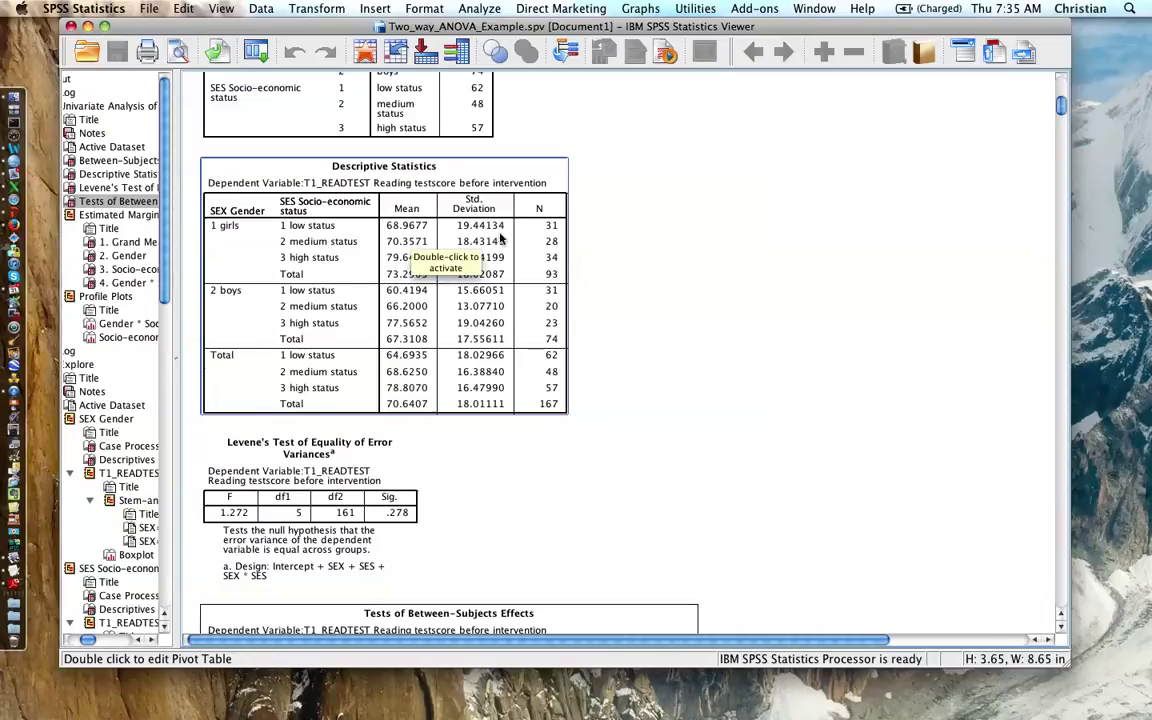
pyautogui.moveTo(1060, 106); pyautogui.dragTo(1059, 146)
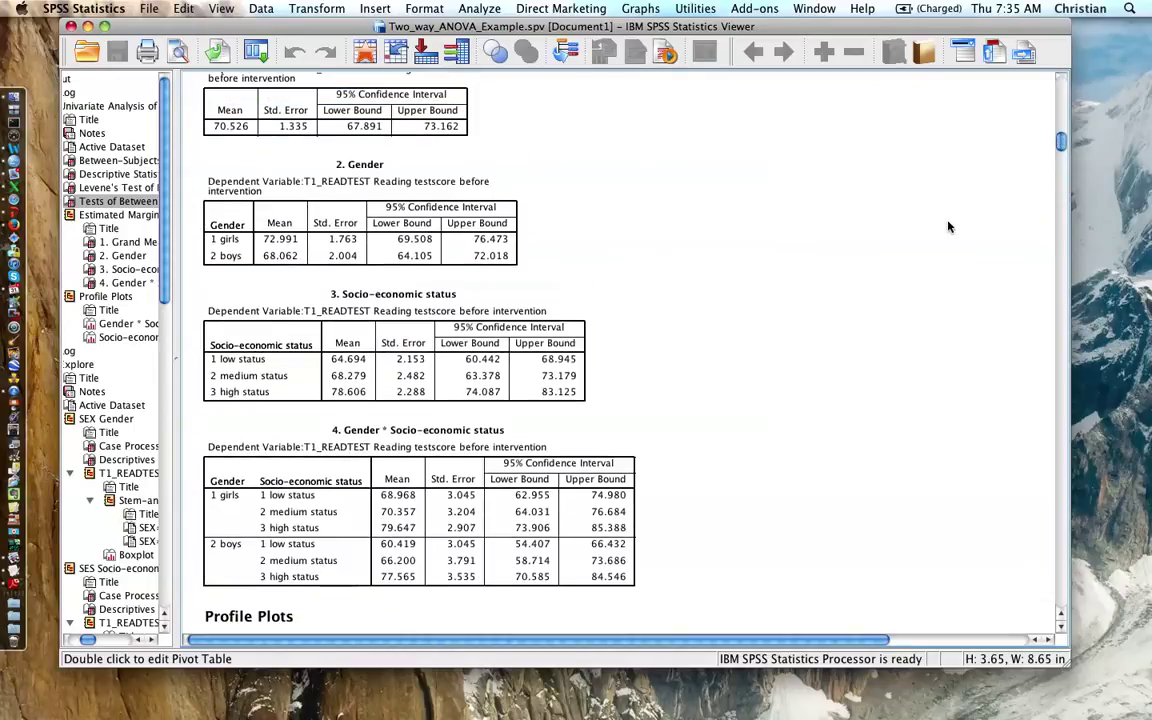
pyautogui.scroll(10, 955, 122)
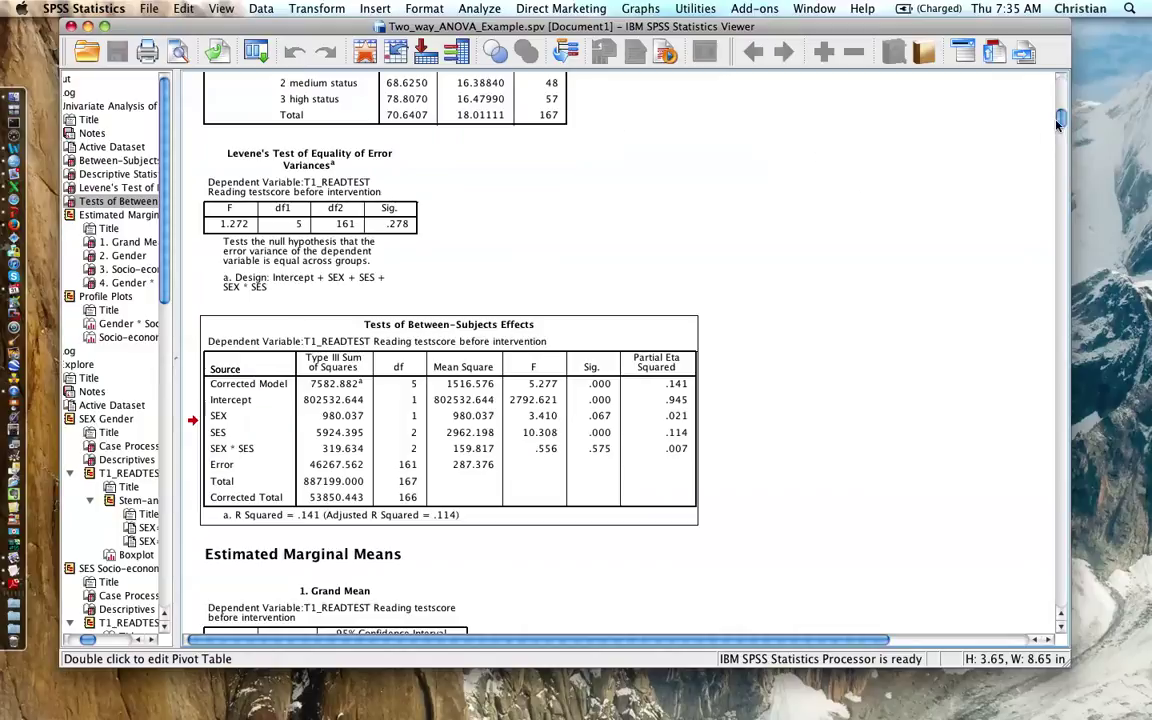
pyautogui.scroll(-10, 955, 134)
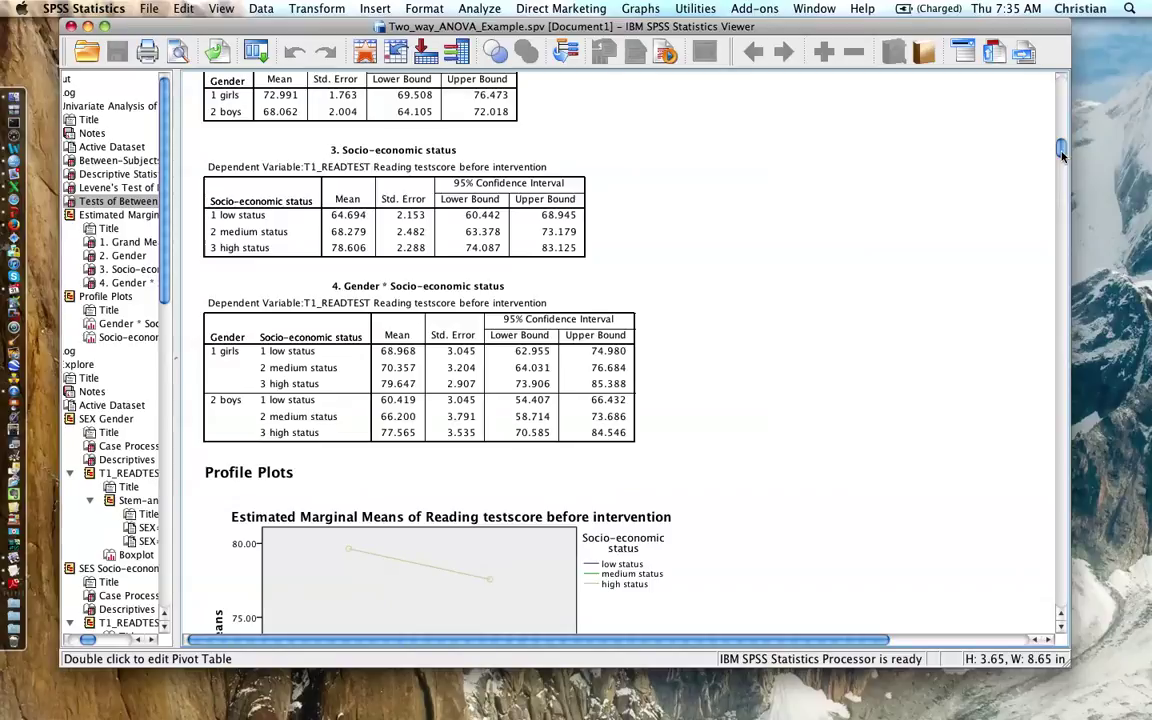
pyautogui.click(350, 295)
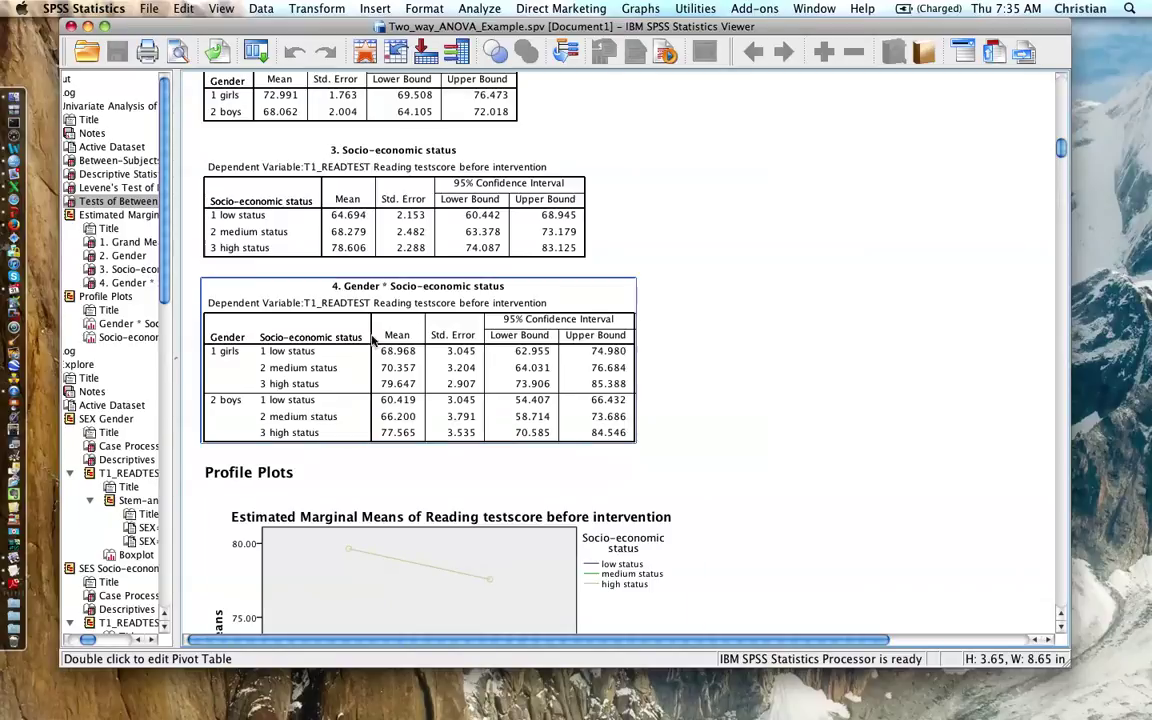
# Examine the profile plot of reading test score means by gender, with separate lines for socio-economic status
pyautogui.moveTo(1061, 147)
pyautogui.mouseDown()
pyautogui.moveTo(1061, 107)
pyautogui.moveTo(1065, 170)
pyautogui.mouseUp()
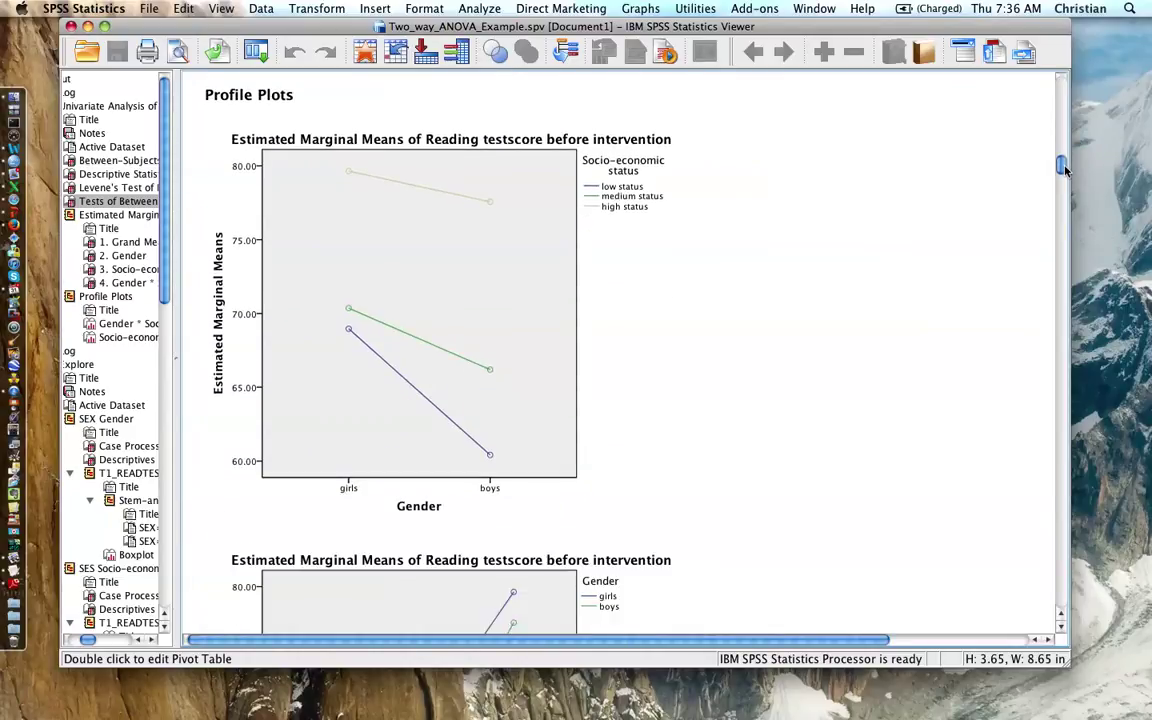
pyautogui.moveTo(1064, 170)
pyautogui.mouseDown()
pyautogui.moveTo(1065, 180)
pyautogui.moveTo(1062, 167)
pyautogui.mouseUp()
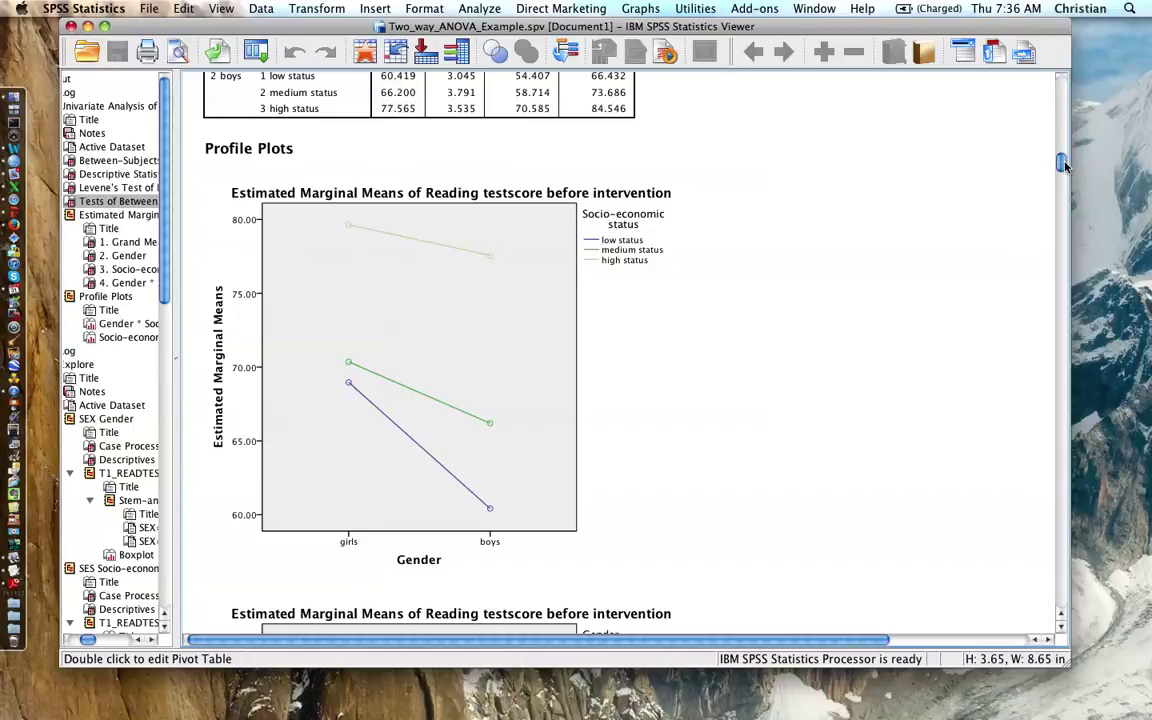
pyautogui.click(666, 283)
pyautogui.click(960, 202)
pyautogui.scroll(-2, 1062, 165)
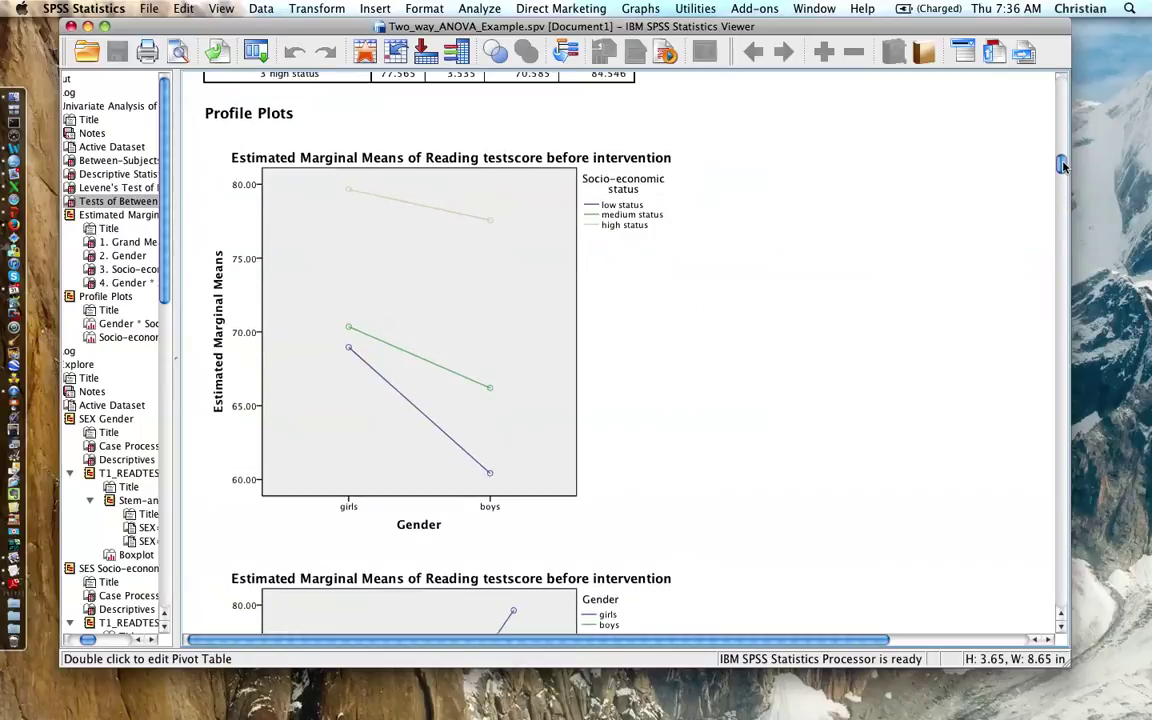
pyautogui.click(466, 520)
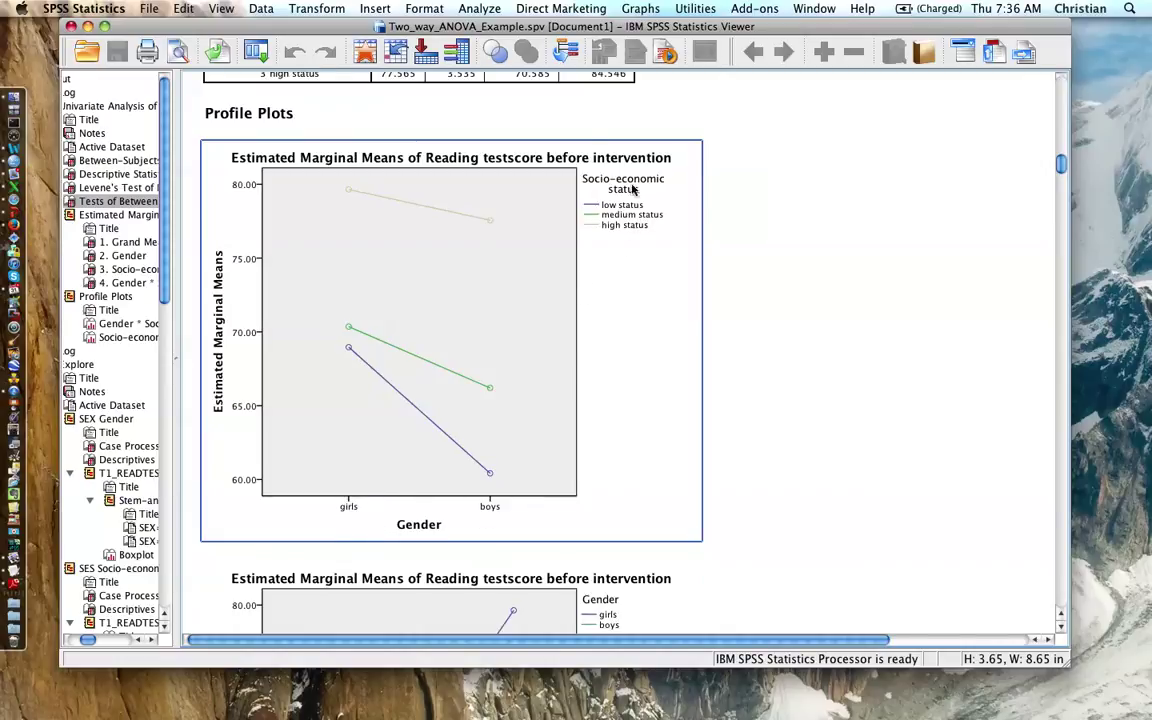
pyautogui.click(895, 234)
# Examine the profile plot with socio-economic status on the horizontal axis and separate lines for girls and boys, checking it against the gender plot
pyautogui.moveTo(1063, 167); pyautogui.dragTo(1062, 189)
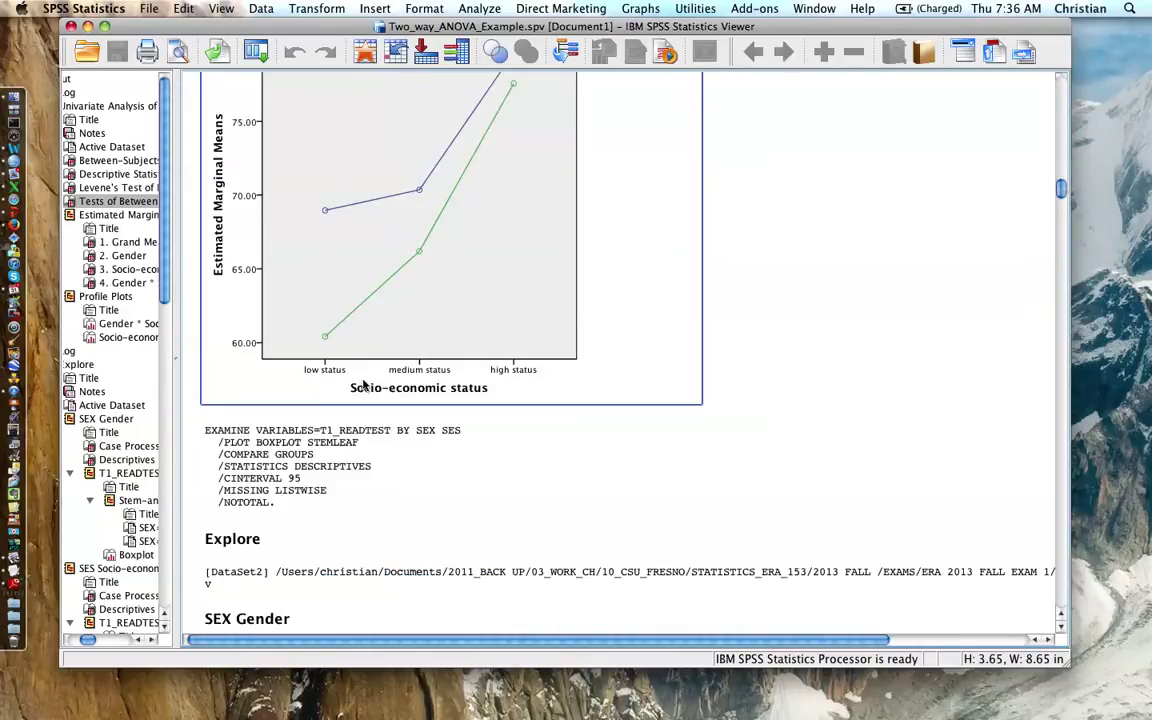
pyautogui.moveTo(1062, 195); pyautogui.dragTo(1063, 194)
pyautogui.click(394, 155)
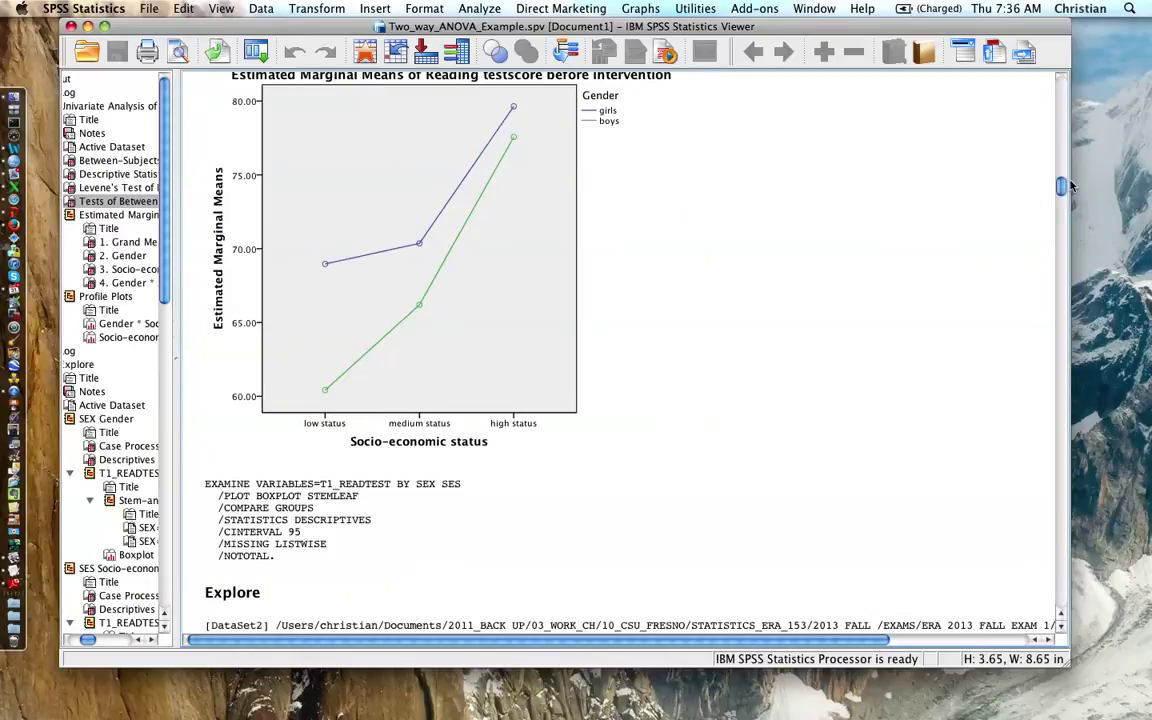
pyautogui.scroll(5, 955, 160)
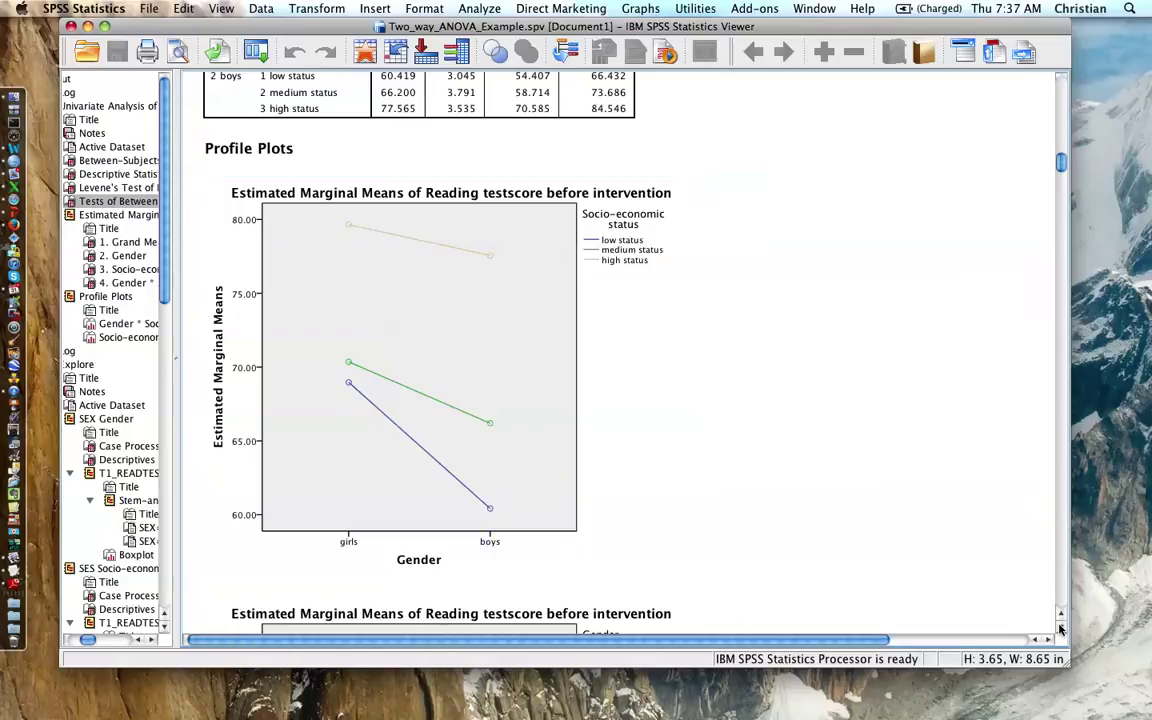
pyautogui.moveTo(1061, 628); pyautogui.dragTo(1061, 628)
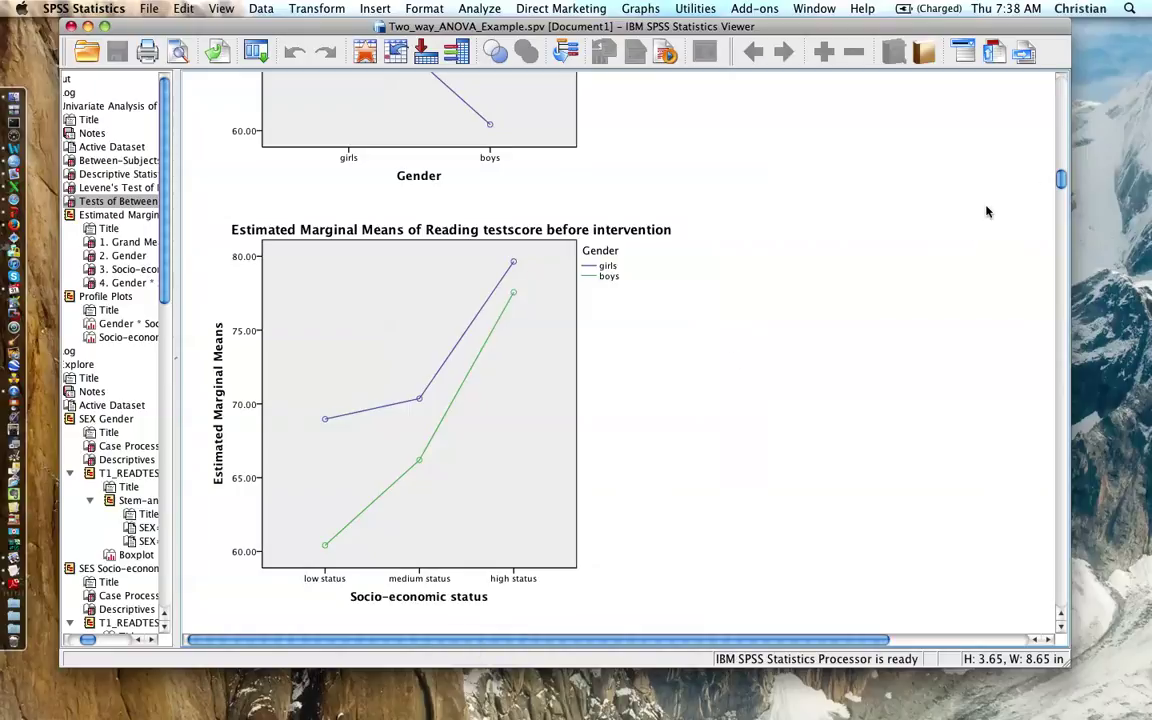
# Compare the line patterns in the two profile plots to judge the interaction between gender and socio-economic status
pyautogui.moveTo(1058, 180); pyautogui.dragTo(1058, 163)
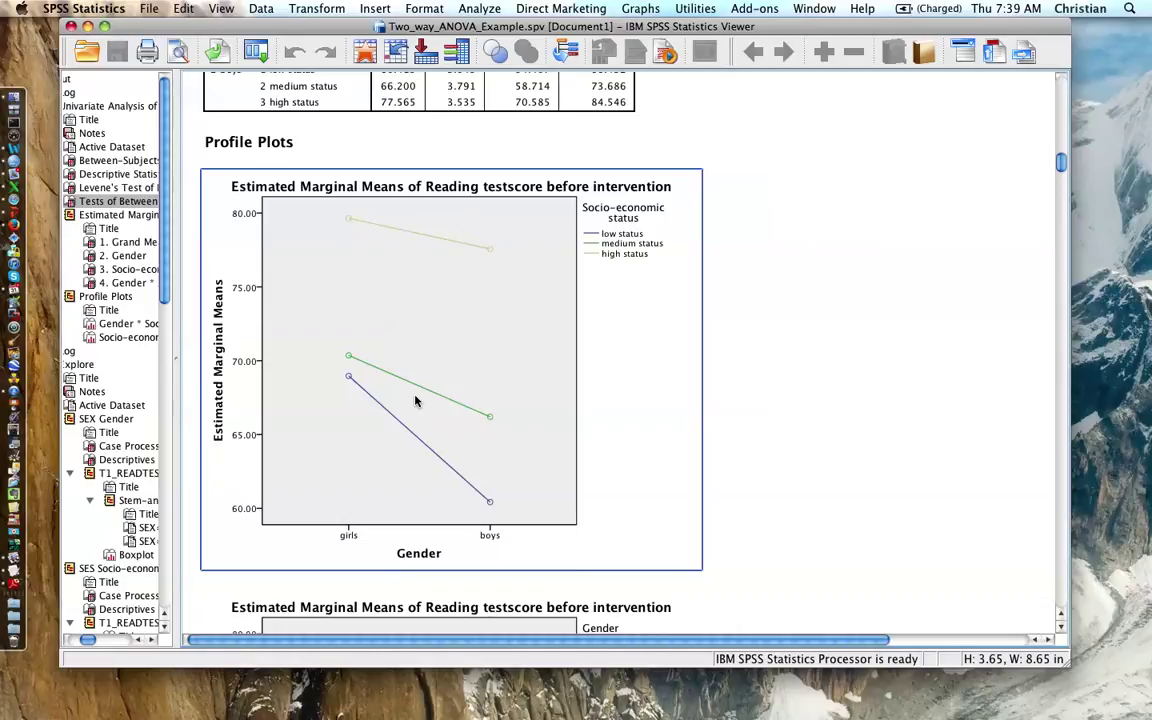
pyautogui.click(780, 320)
pyautogui.scroll(-3, 1068, 162)
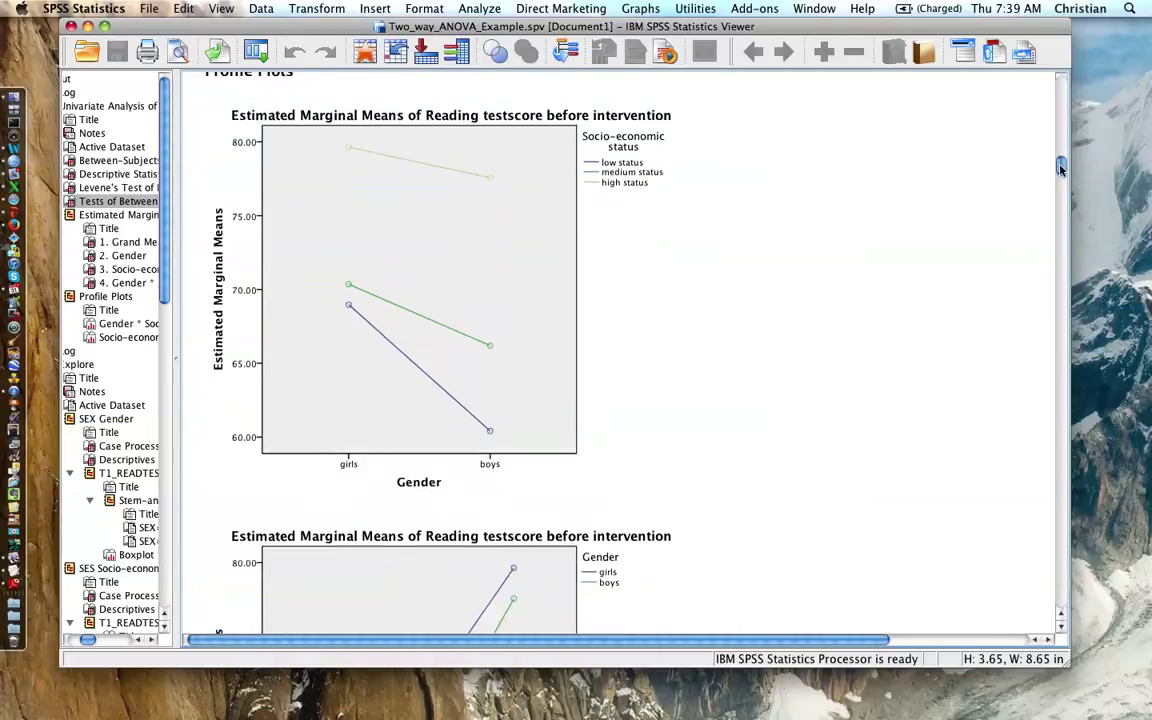
pyautogui.click(641, 326)
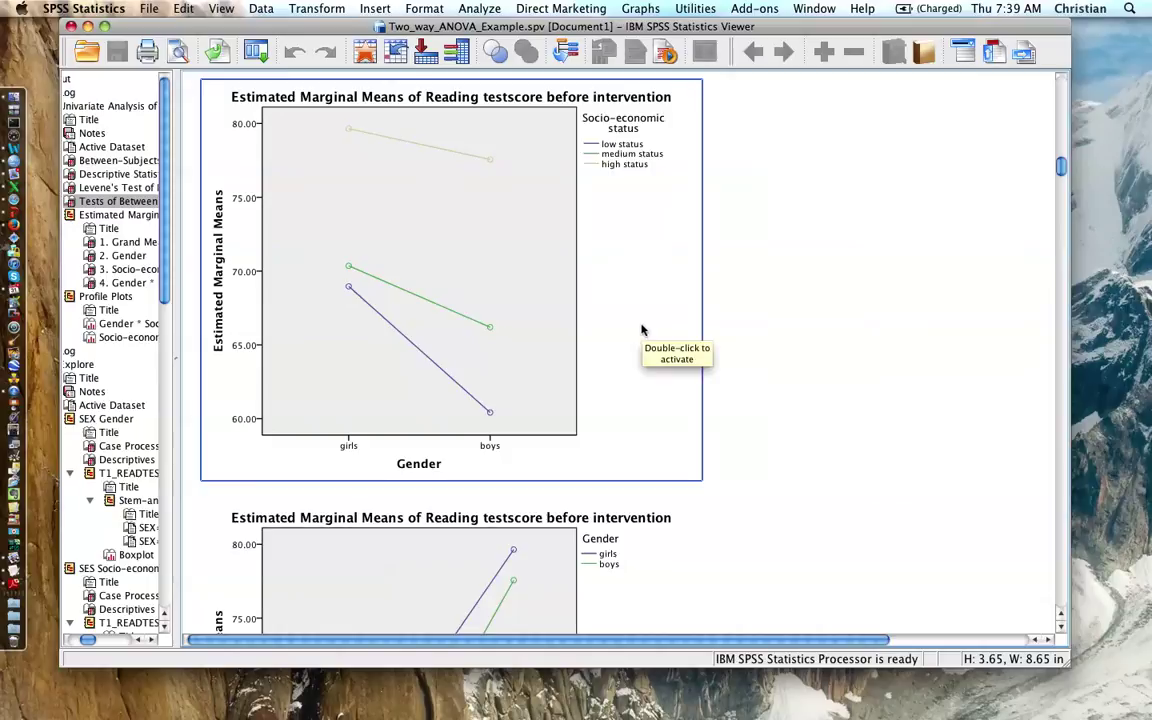
pyautogui.click(852, 365)
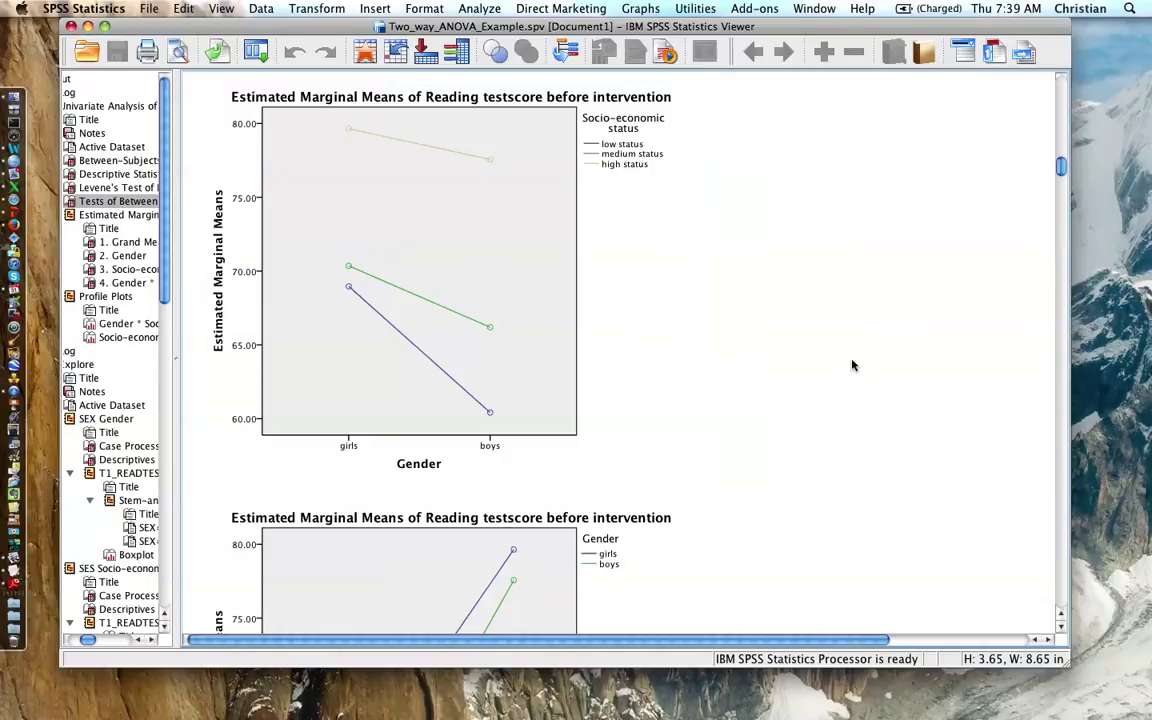
pyautogui.scroll(-4, 1058, 165)
pyautogui.scroll(5, 1062, 167)
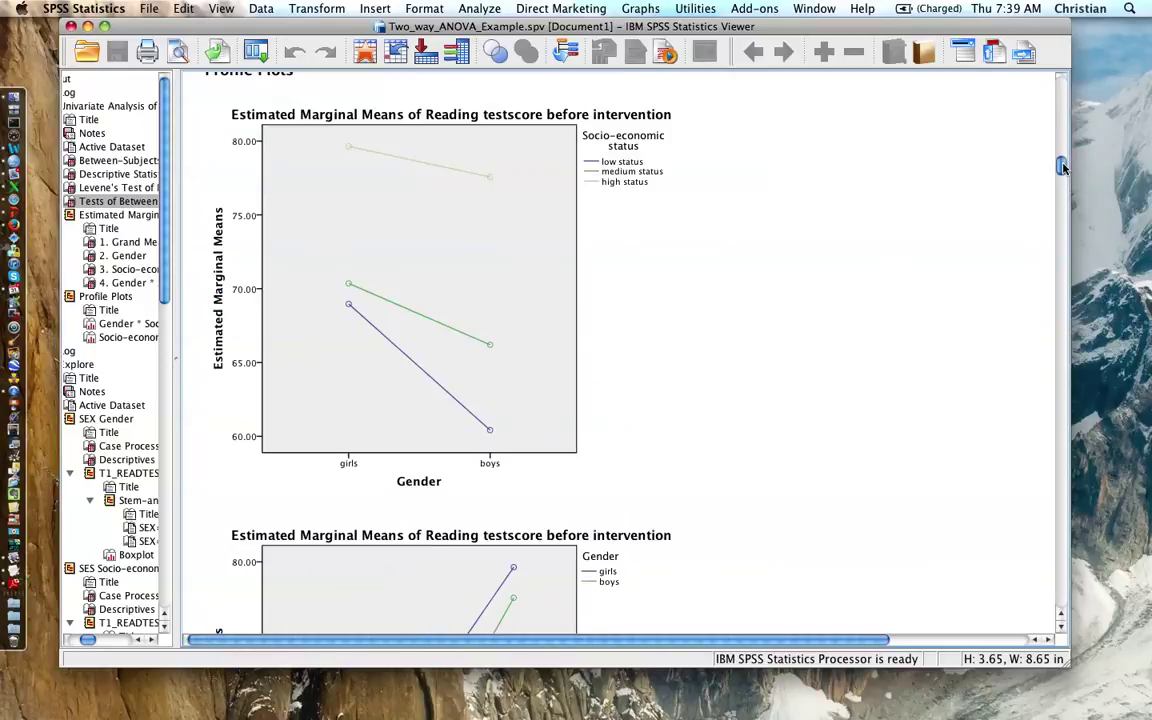
pyautogui.click(599, 357)
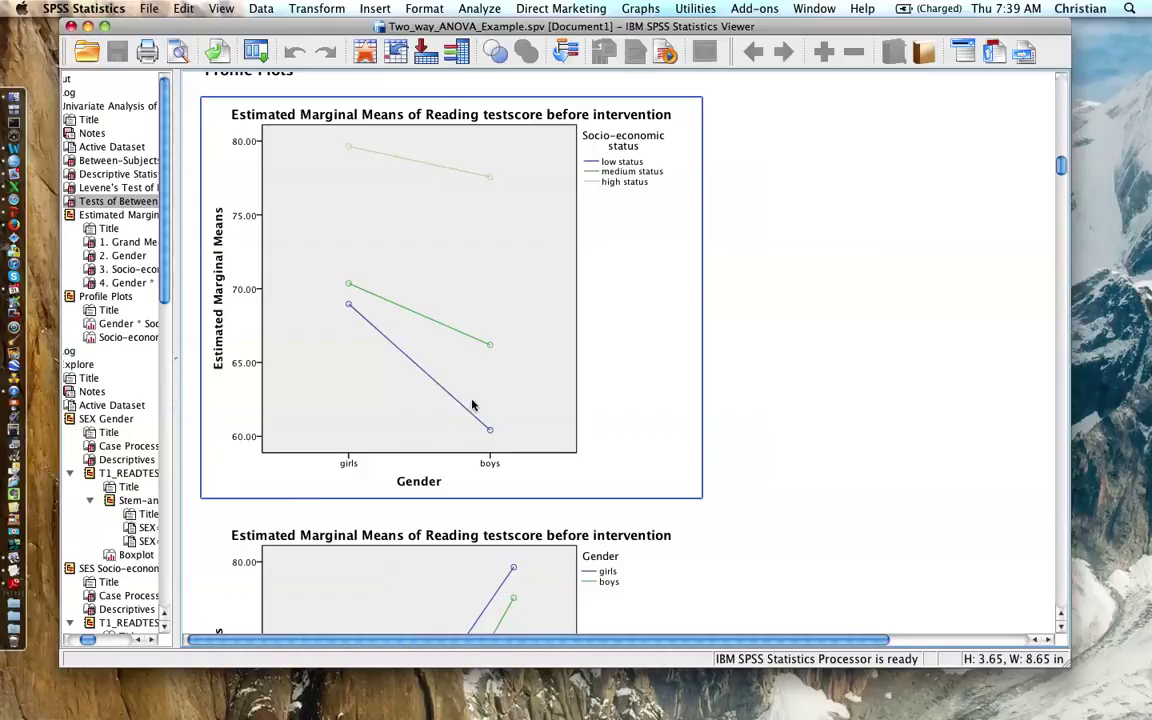
pyautogui.click(780, 240)
pyautogui.moveTo(1061, 165)
pyautogui.mouseDown()
pyautogui.moveTo(1061, 195)
pyautogui.moveTo(1061, 180)
pyautogui.mouseUp()
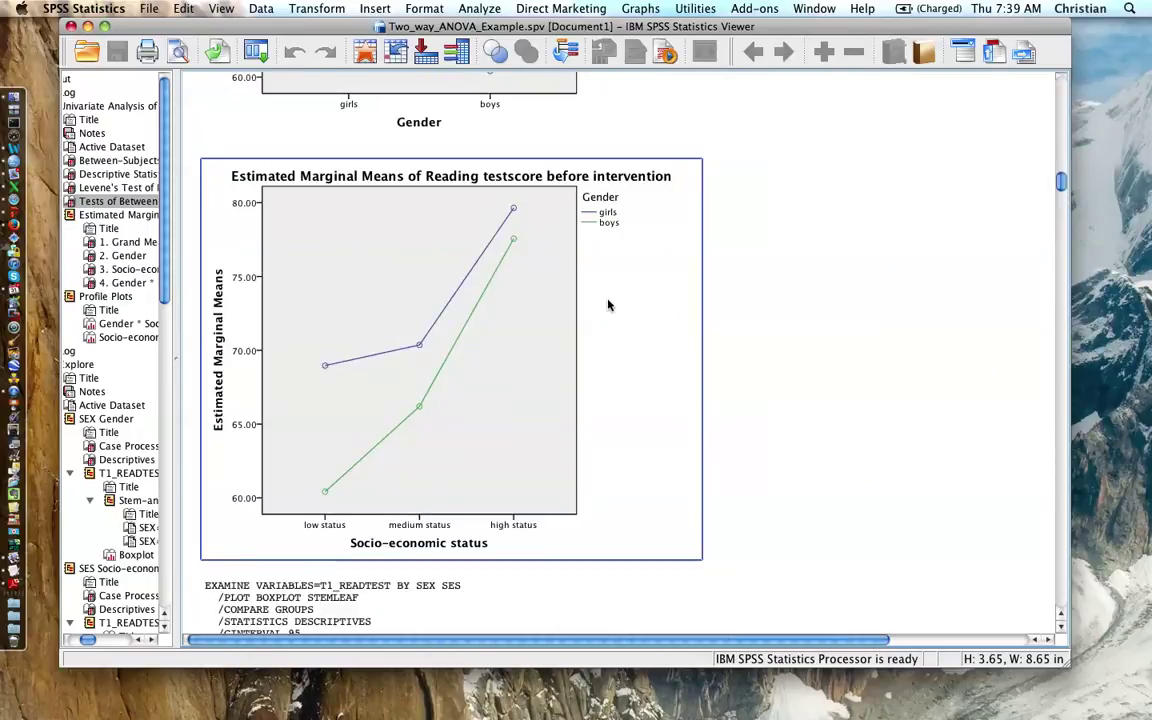